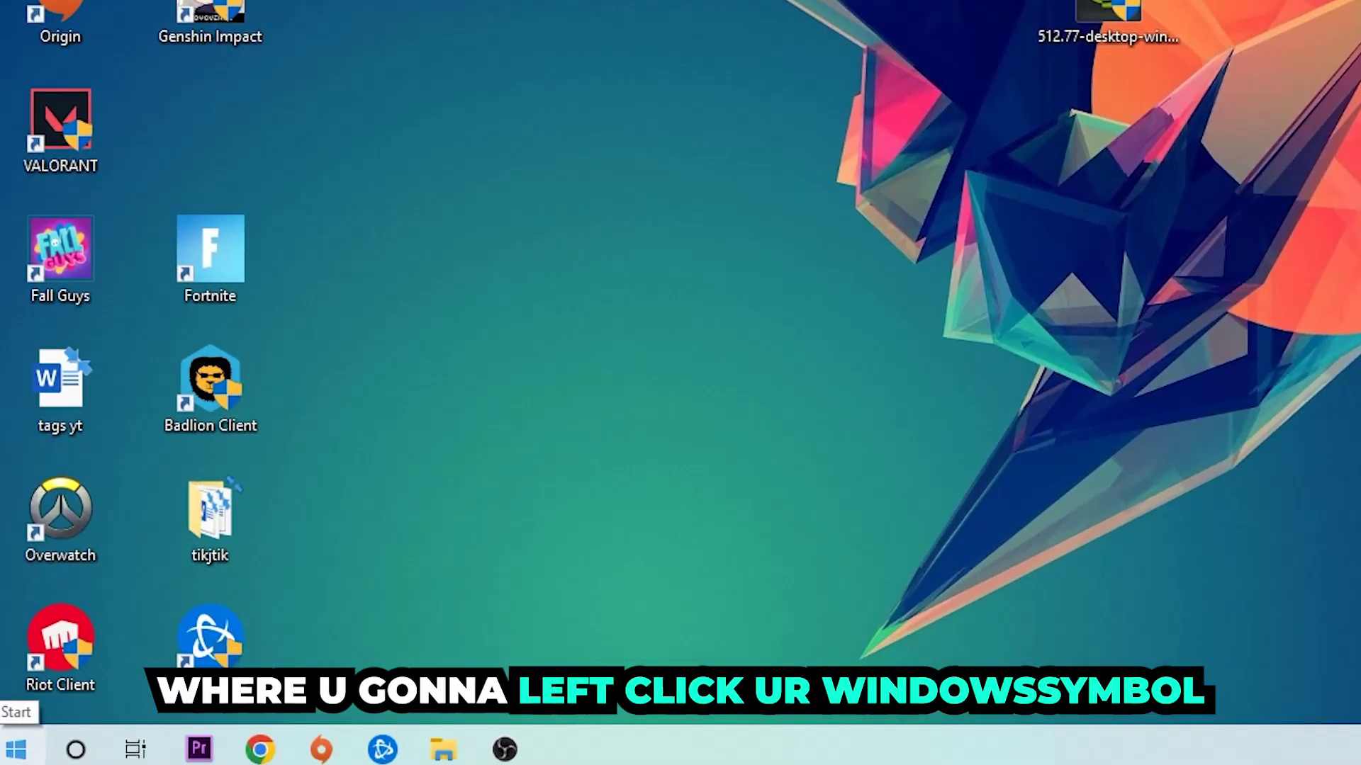
- Launch Windows Defender Firewall from the Start menu search for "wind"
click(15, 750)
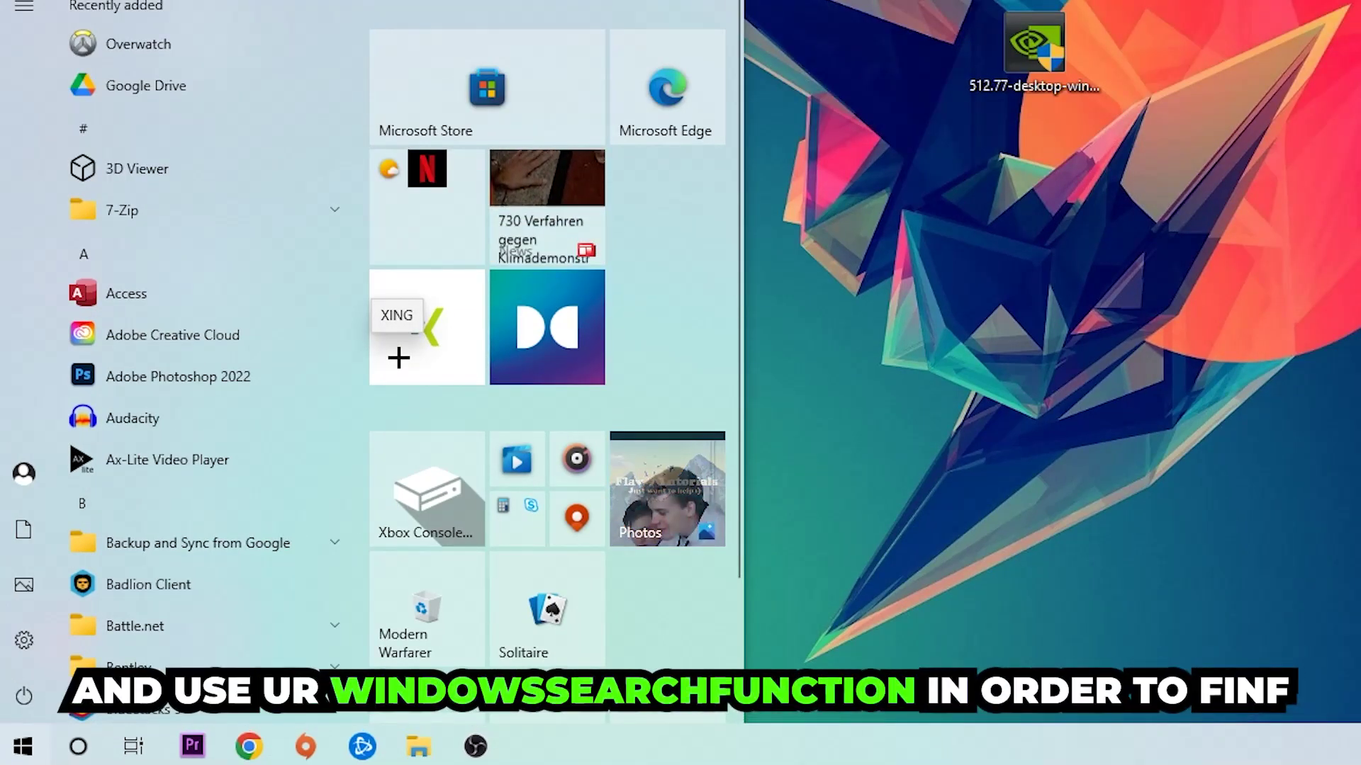
text(wind)
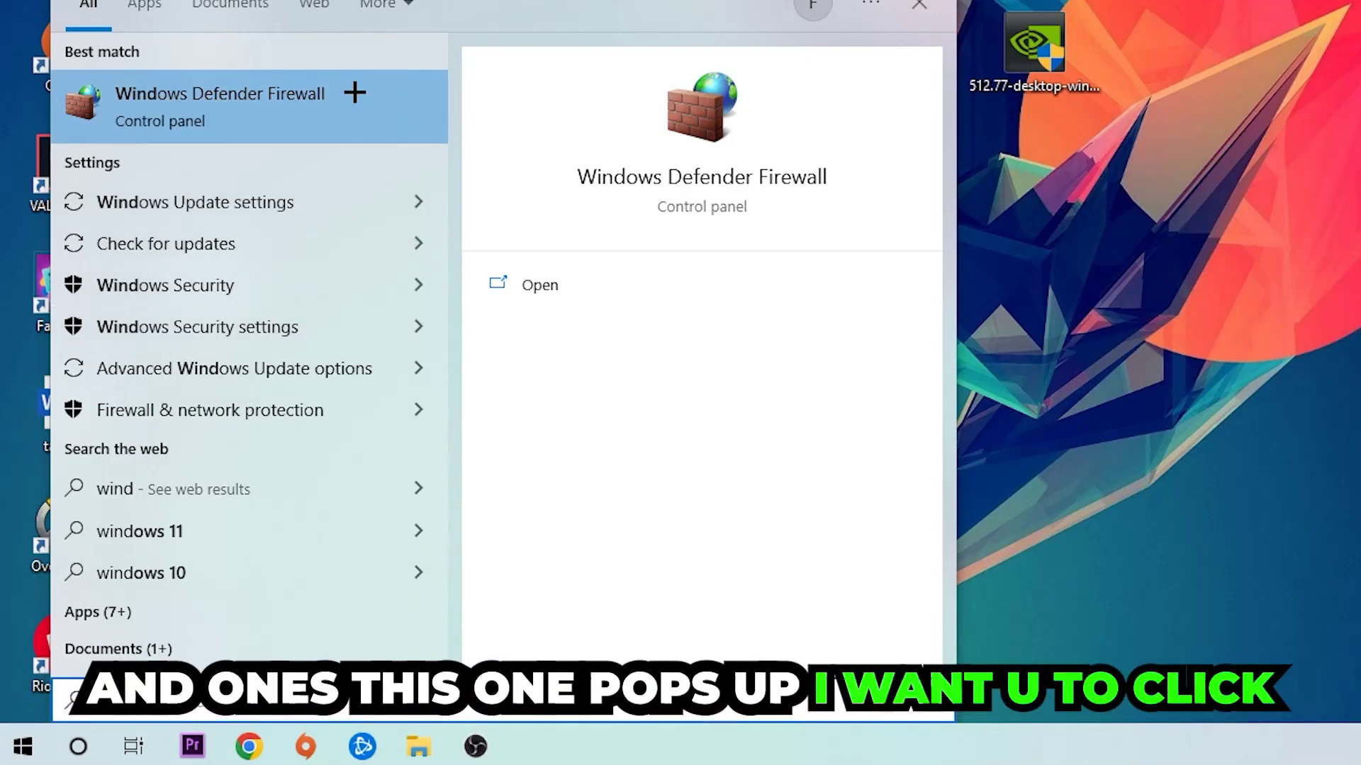
click(342, 133)
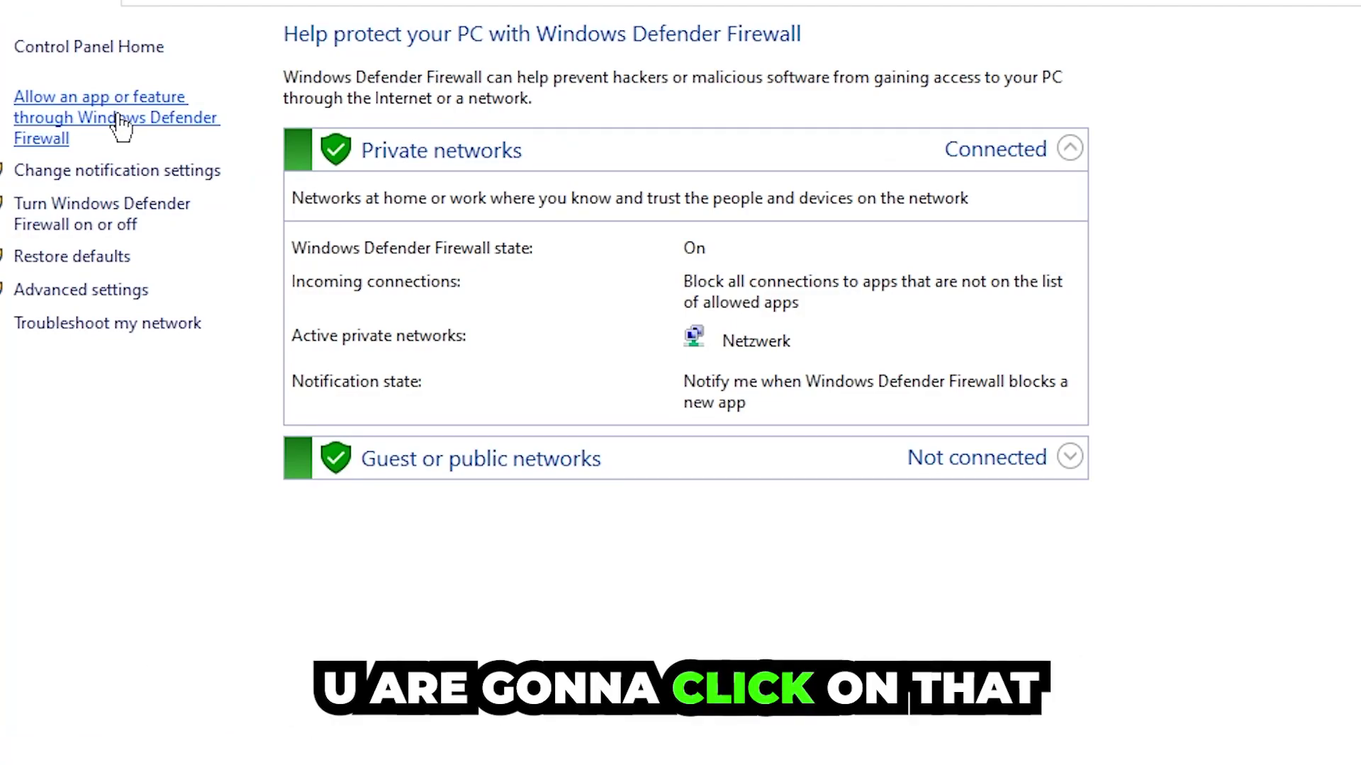
- Show the allowed apps list, enable Change settings, and start Allow another app
click(120, 125)
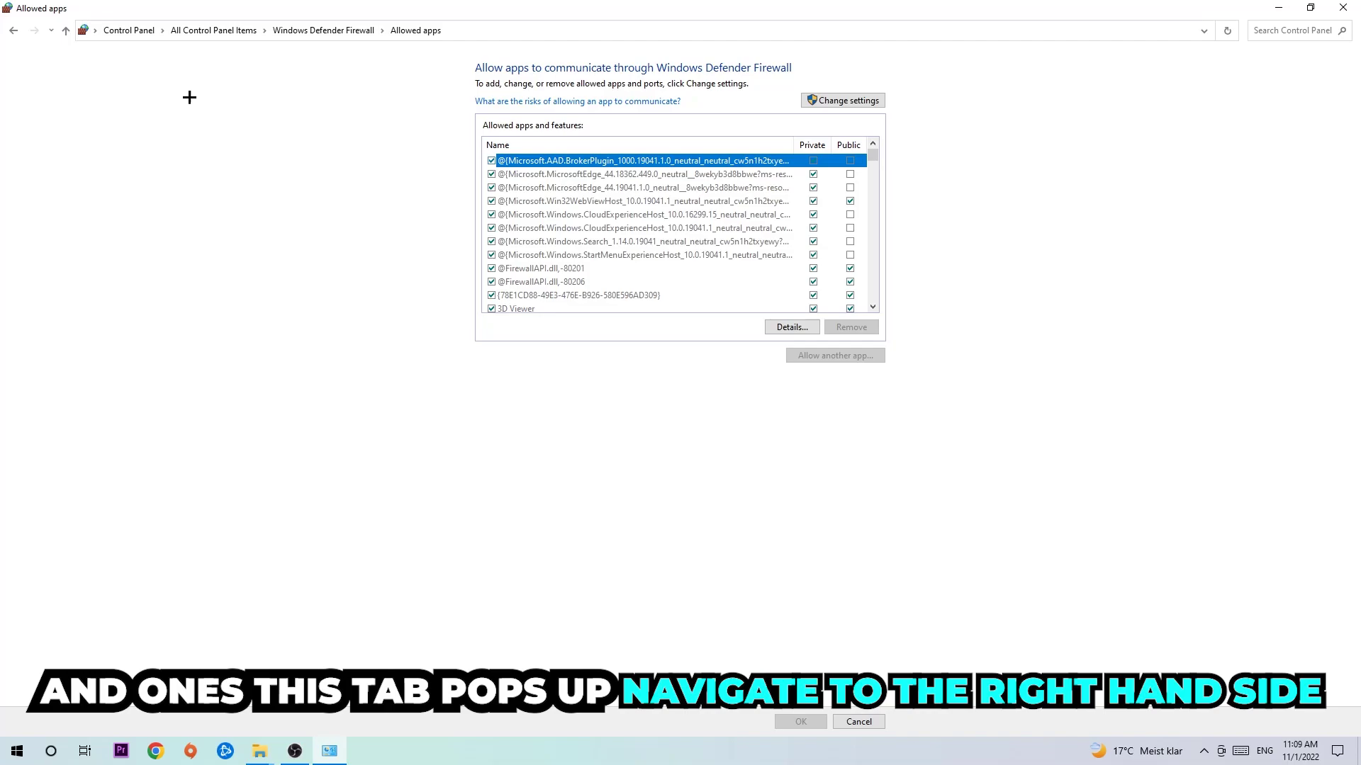
click(858, 105)
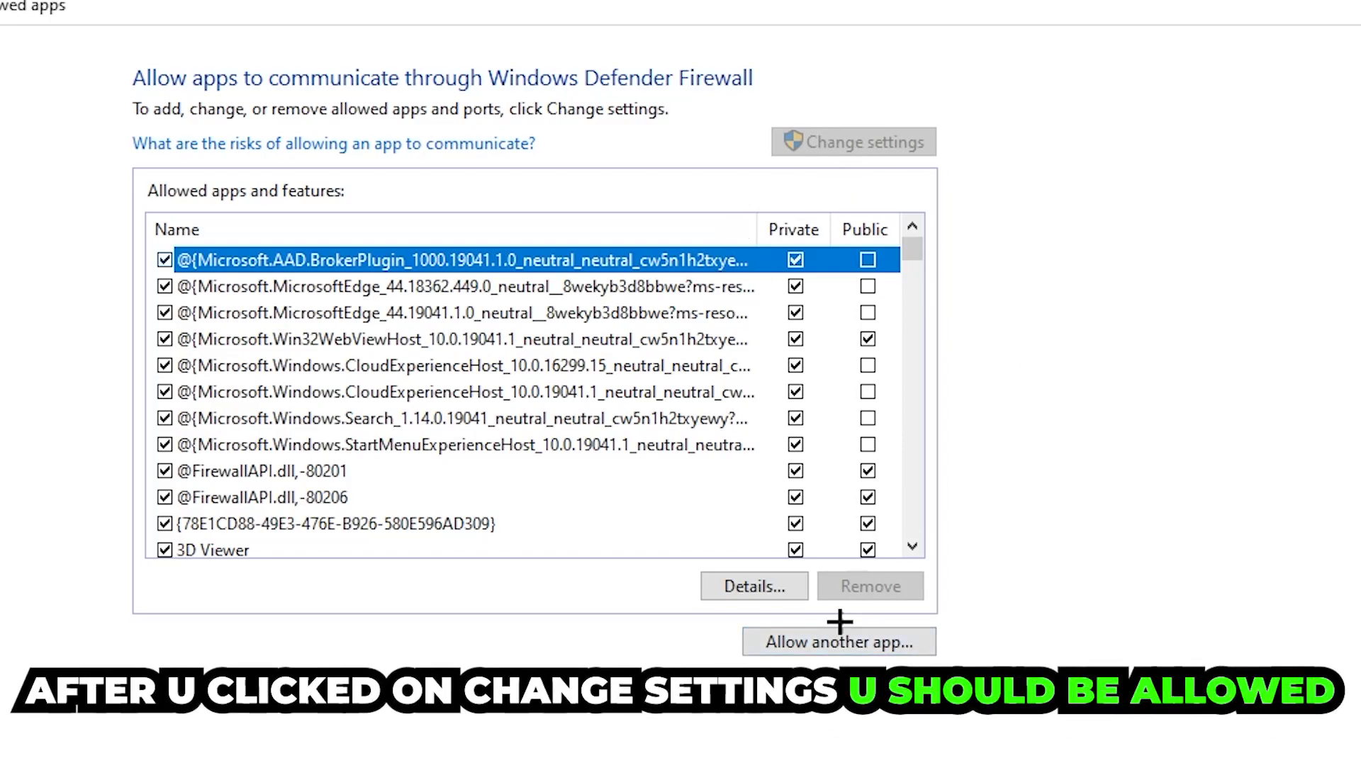
click(835, 641)
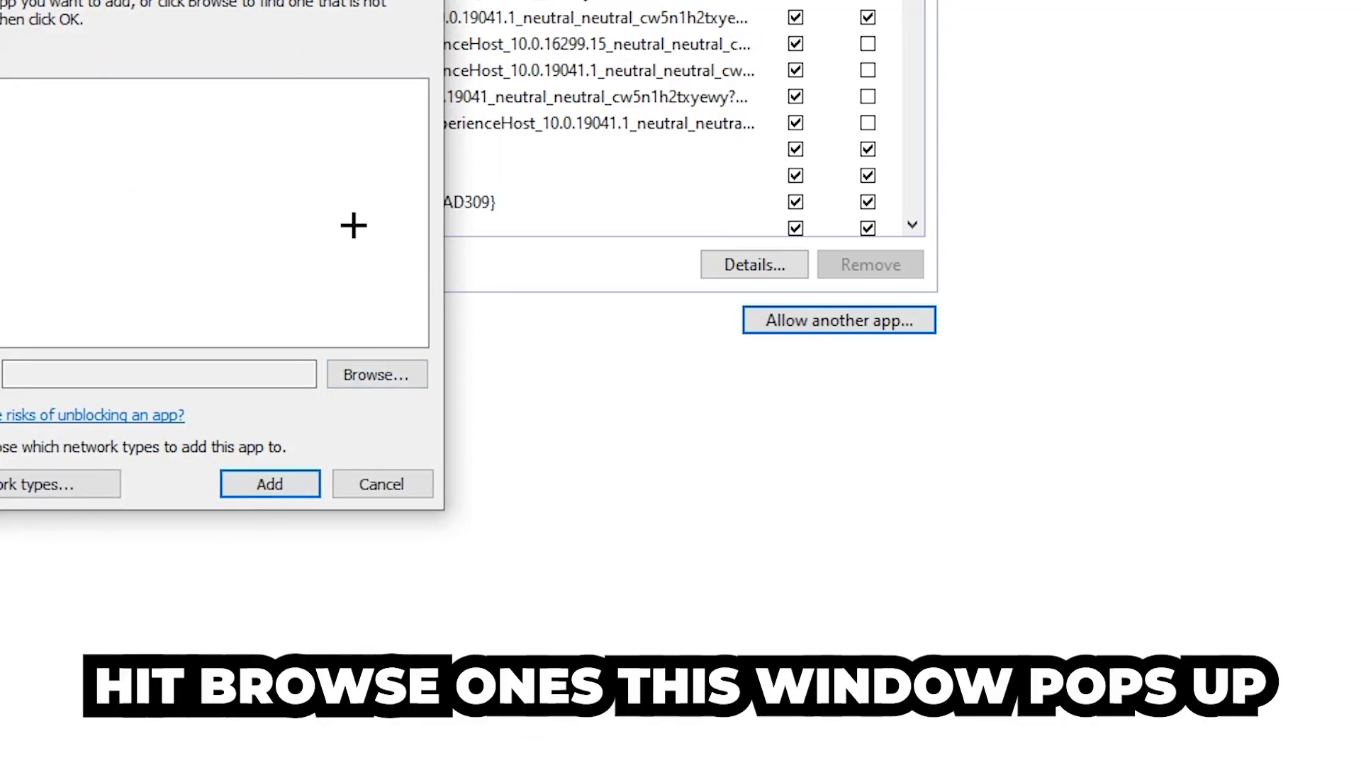
- Browse for a program file, then cancel the file picker and the Add an app dialog
click(364, 375)
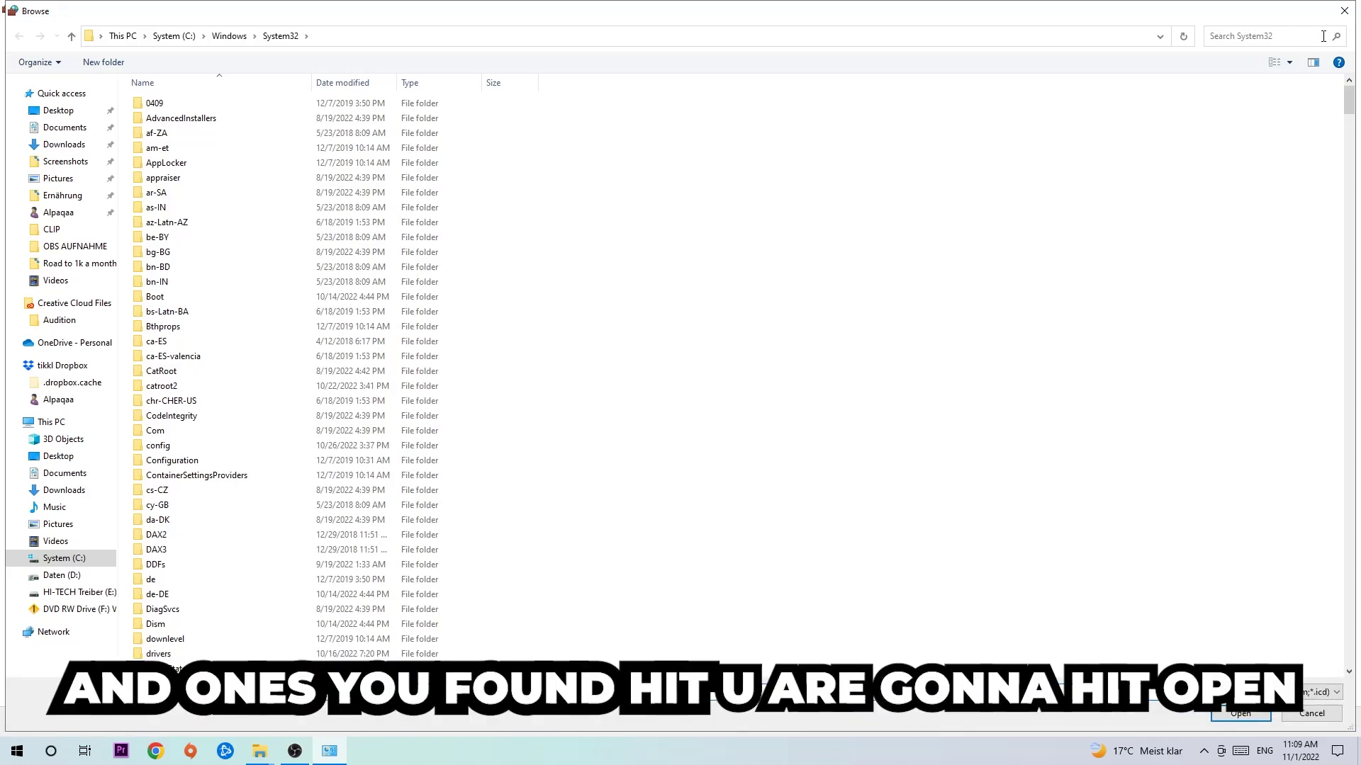
click(1342, 12)
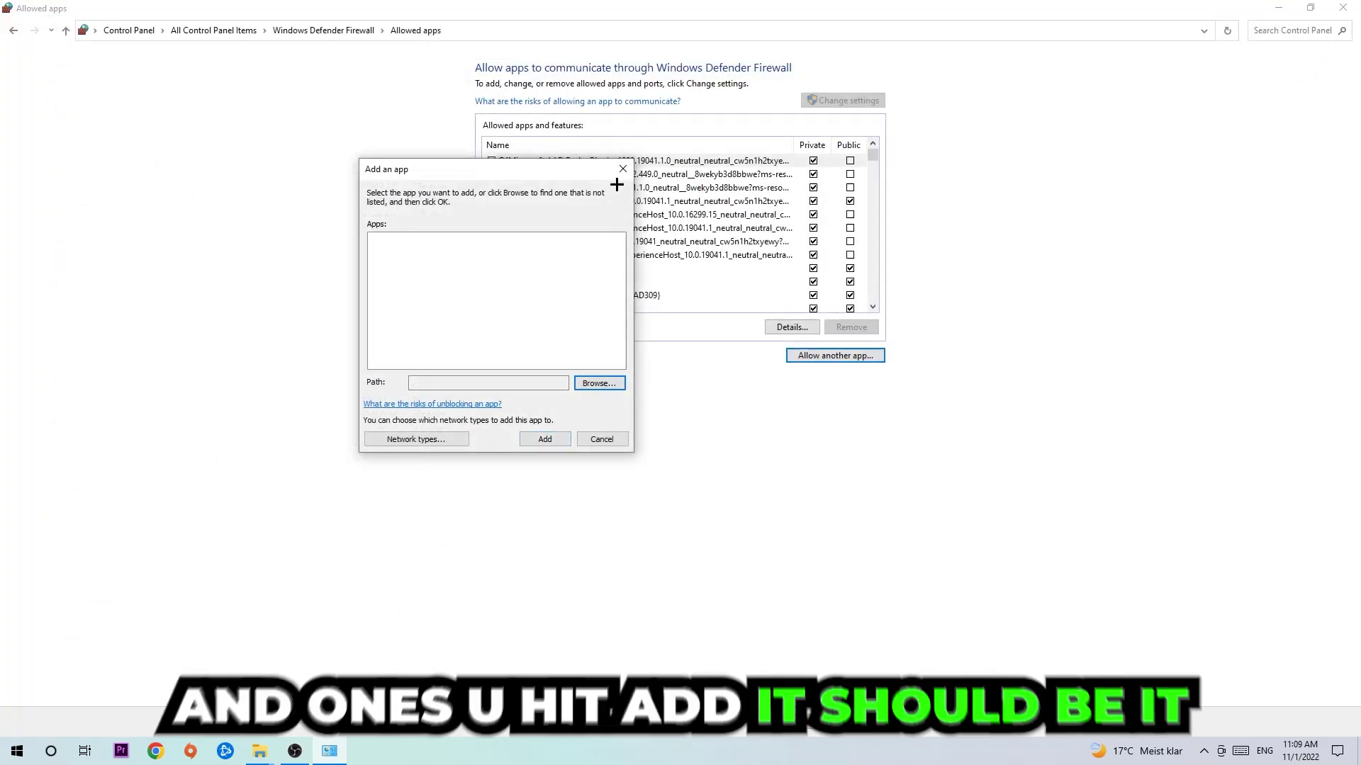
click(623, 171)
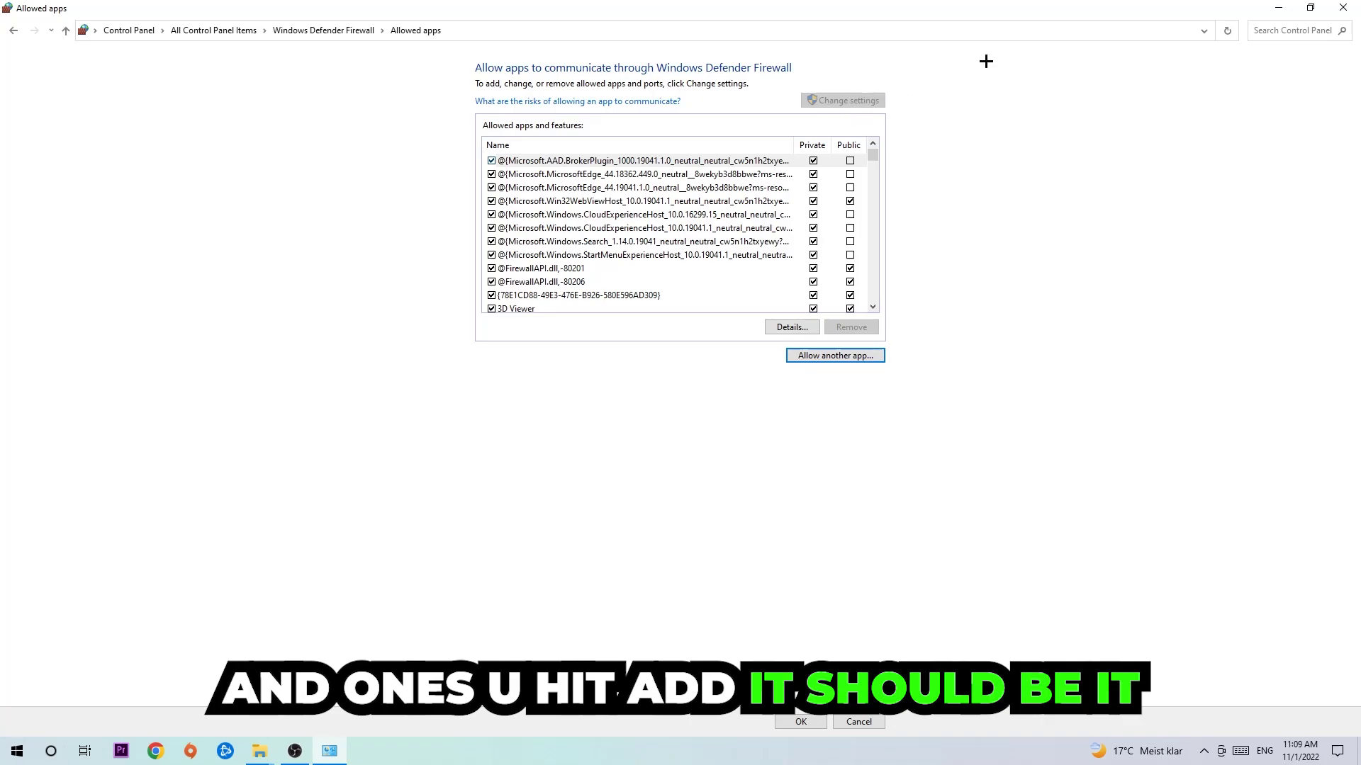